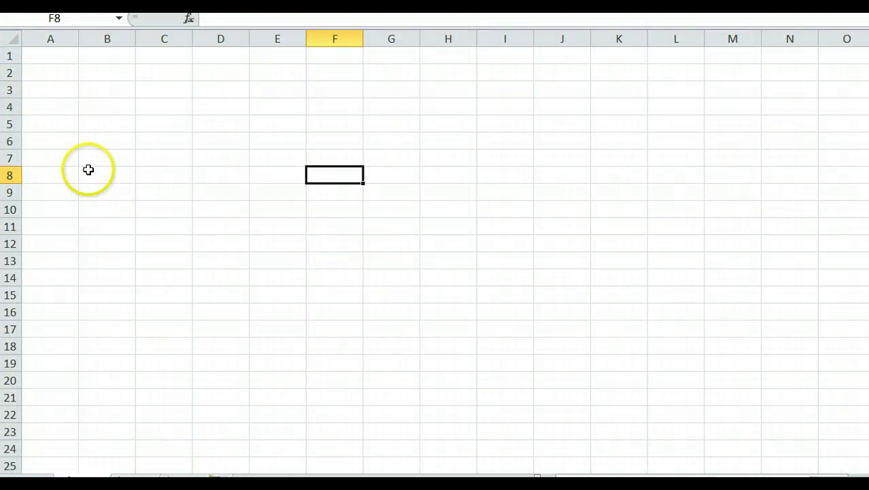
Enter =RAND() in A6, then toggle formula view to confirm the formula.
click(60, 140)
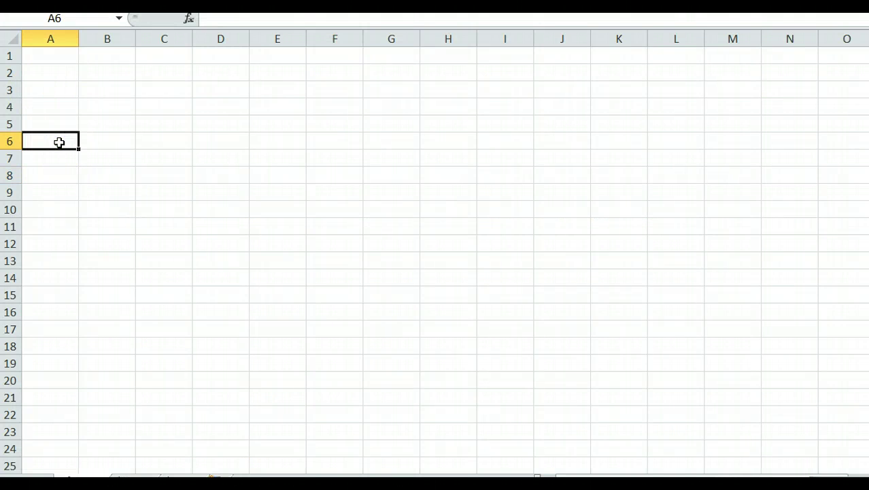
text(=rand)
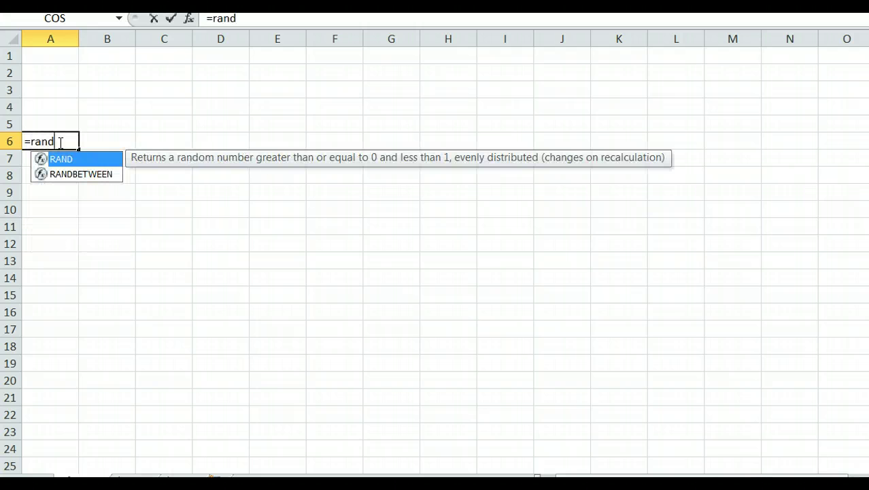
text(())
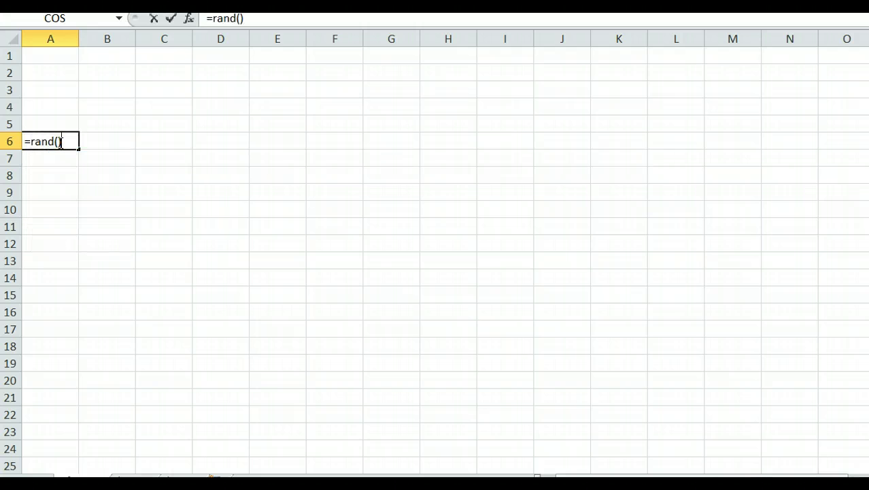
key(Return)
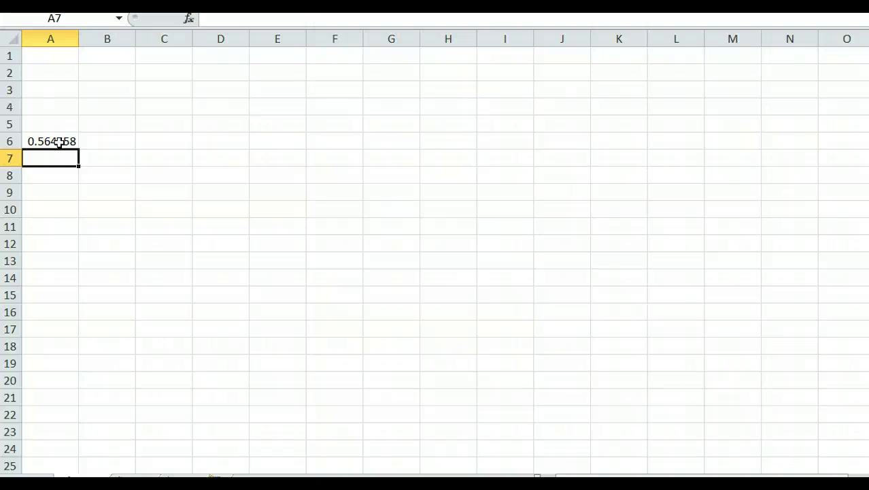
key(ctrl+grave)
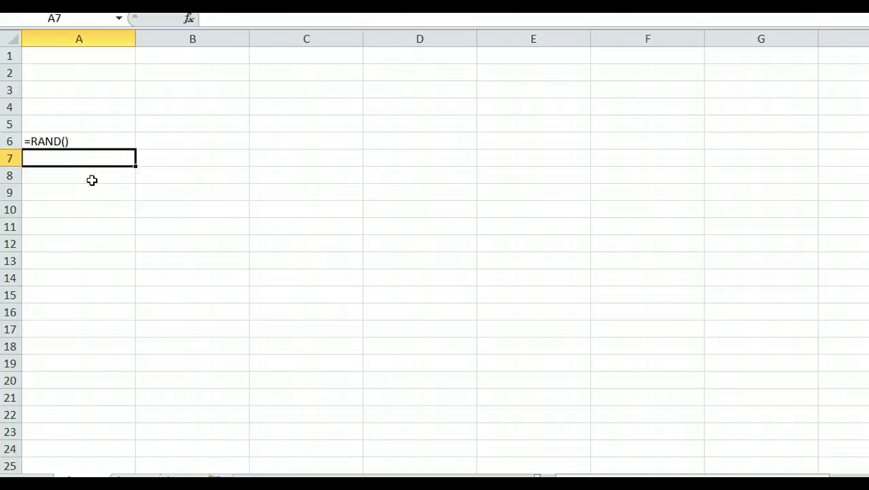
click(98, 143)
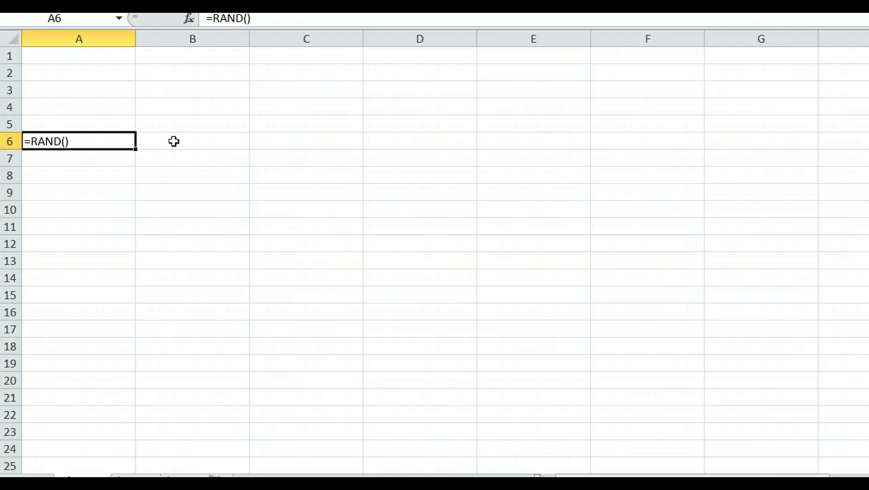
key(ctrl+grave)
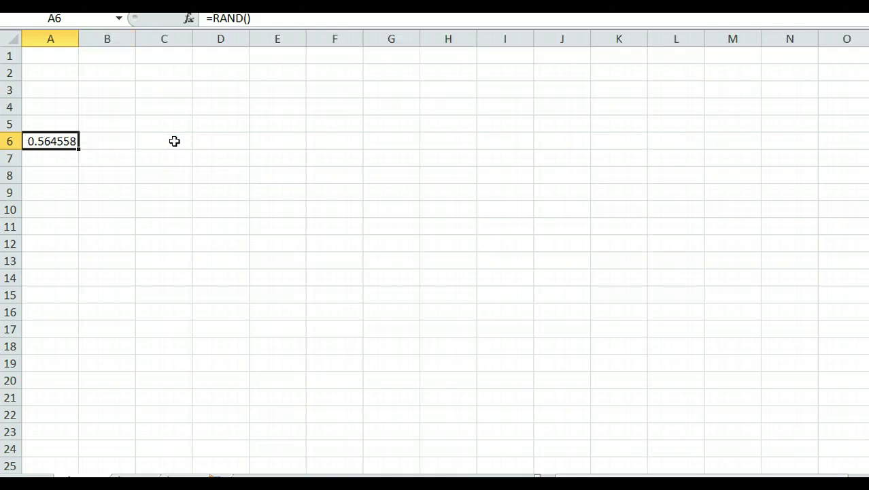
Put 0 in B6 and 1 in B7, then recalculate with F9 for a new random value.
click(103, 137)
text(0)
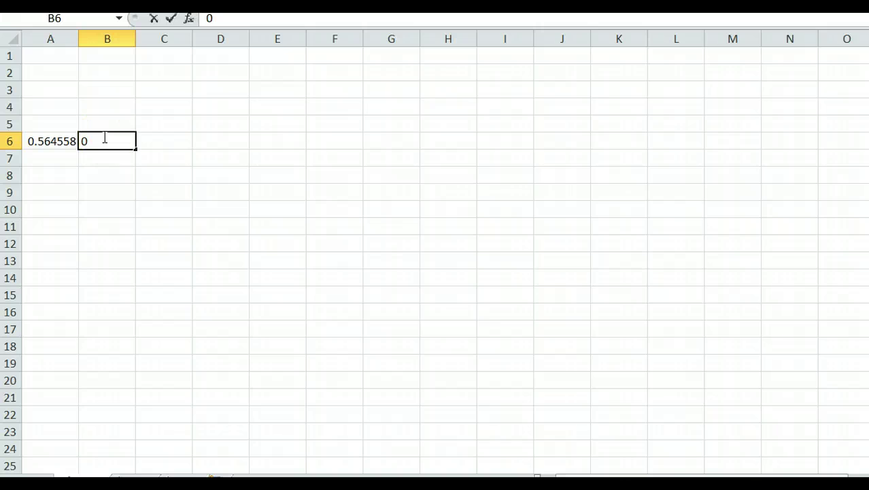
key(Return)
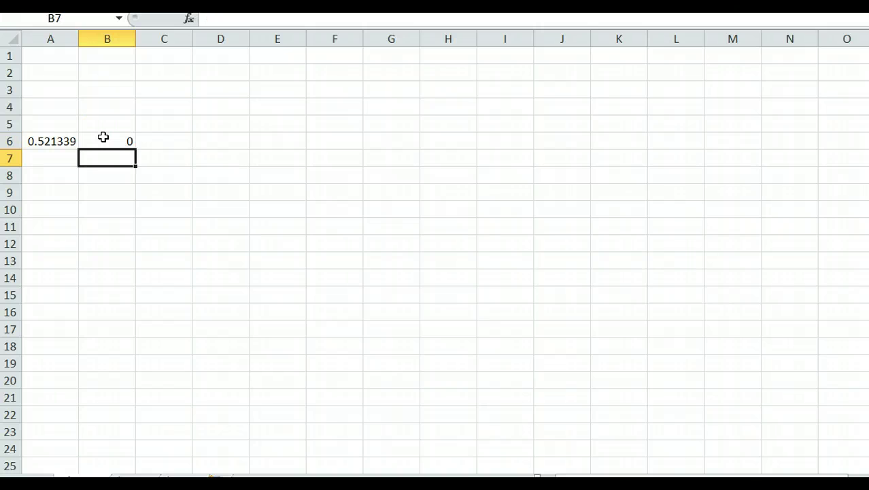
text(1)
key(Return)
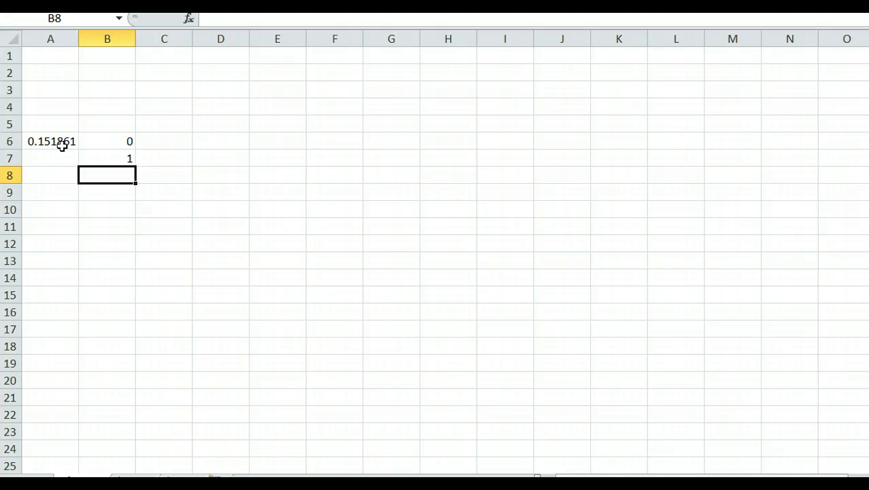
key(F9)
key(F9)
key(F9)
key(F9)
key(F9)
Add a second =RAND() in A7, recalculate both values, and switch to the Wikipedia Monte Carlo article.
click(51, 163)
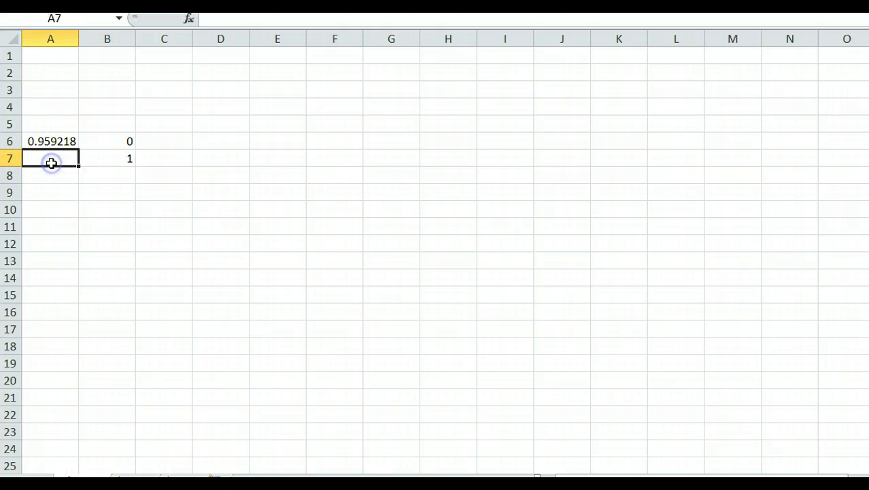
text(=rand())
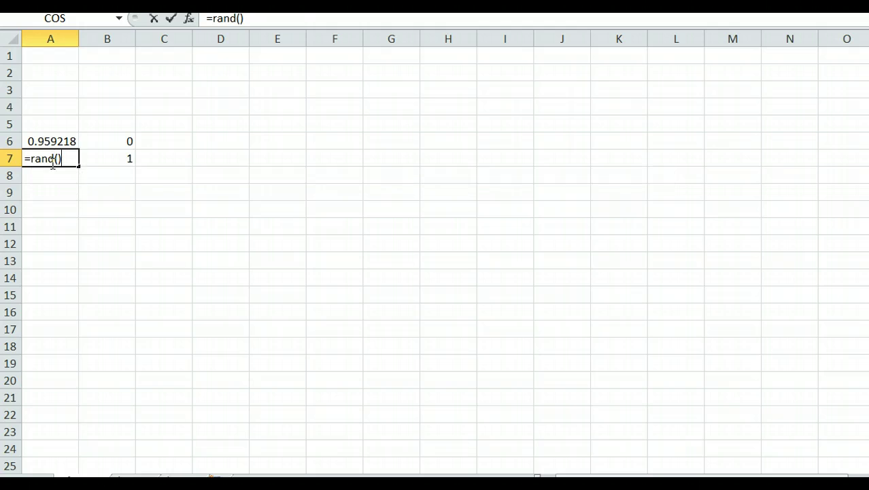
key(Return)
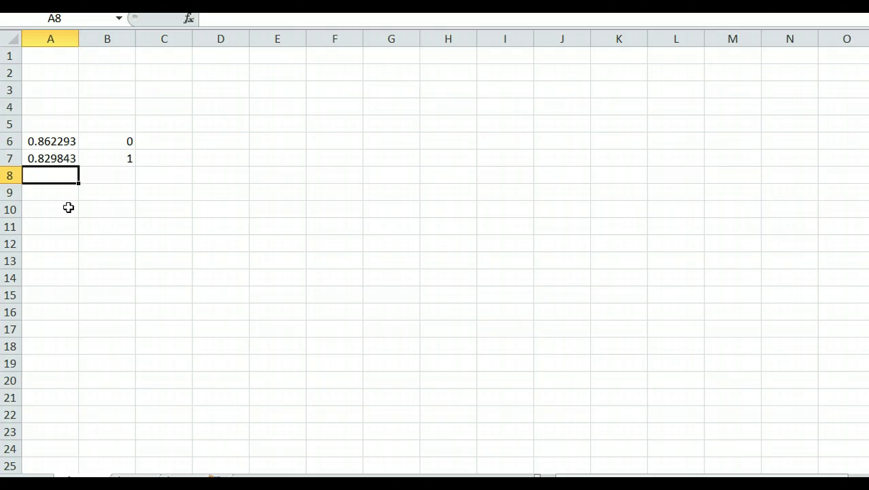
key(F9)
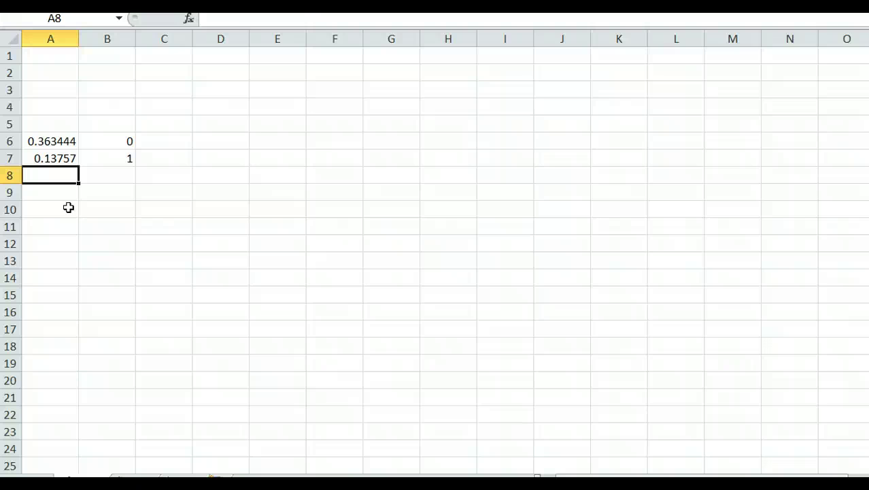
key(alt+Tab)
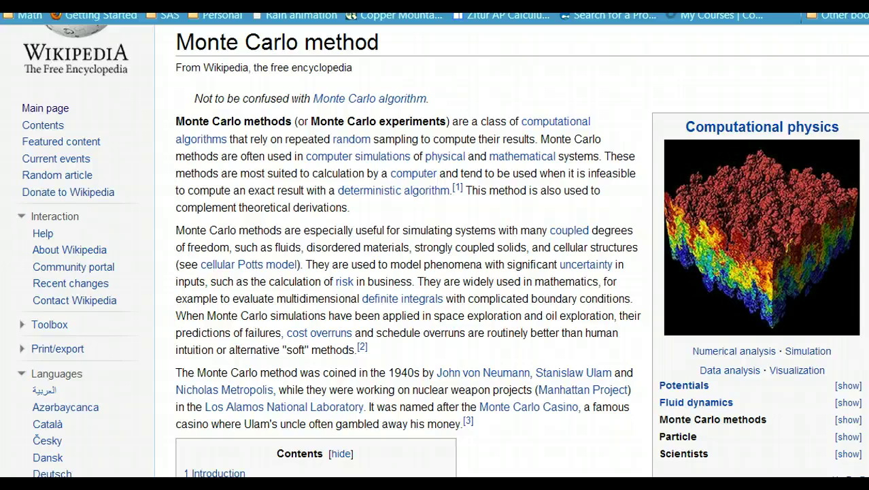
Skim the Monte Carlo method article, then bring up the PreCalc Money Spreadsheet Assignment in Word.
scroll(762, 238, down, 10)
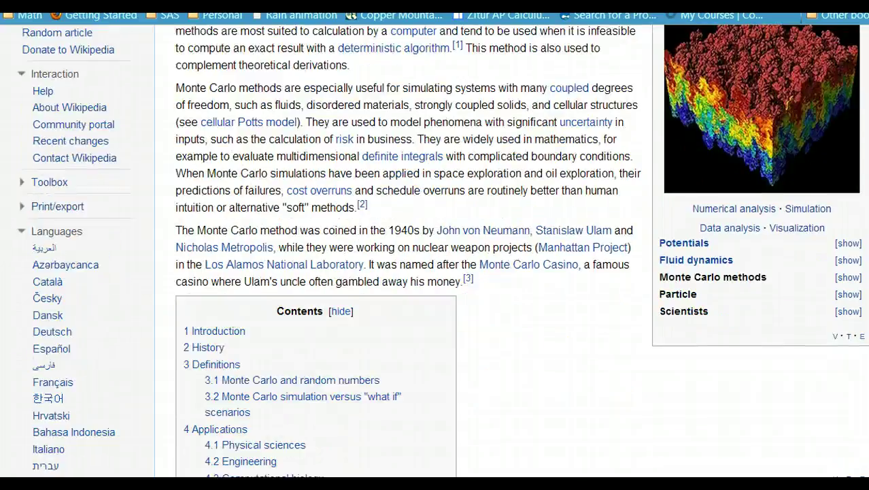
scroll(817, 238, down, 3)
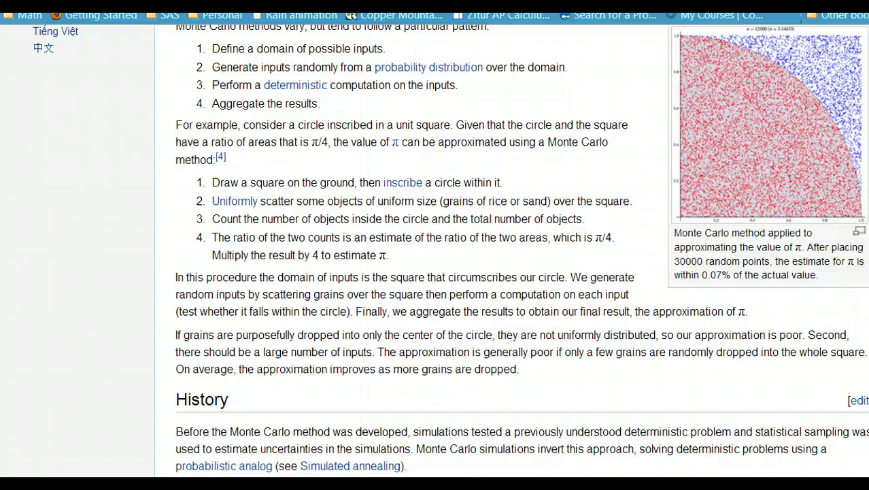
scroll(435, 251, up, 14)
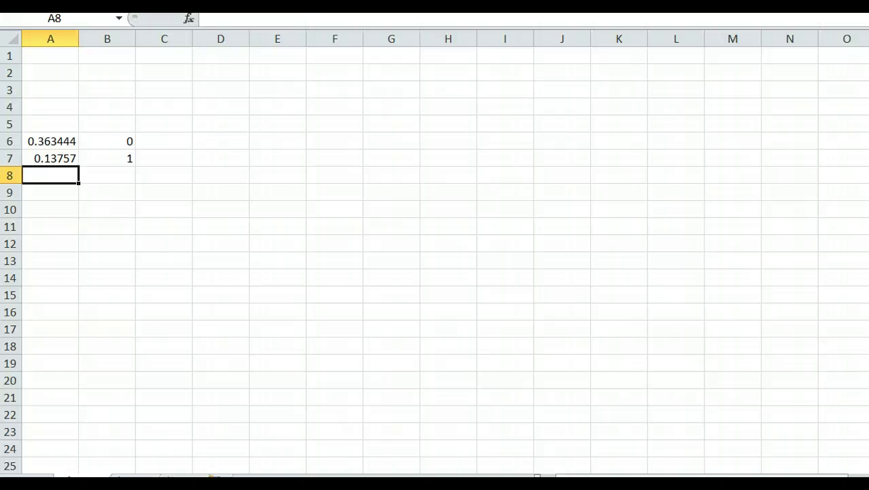
mouse_move(211, 484)
click(291, 408)
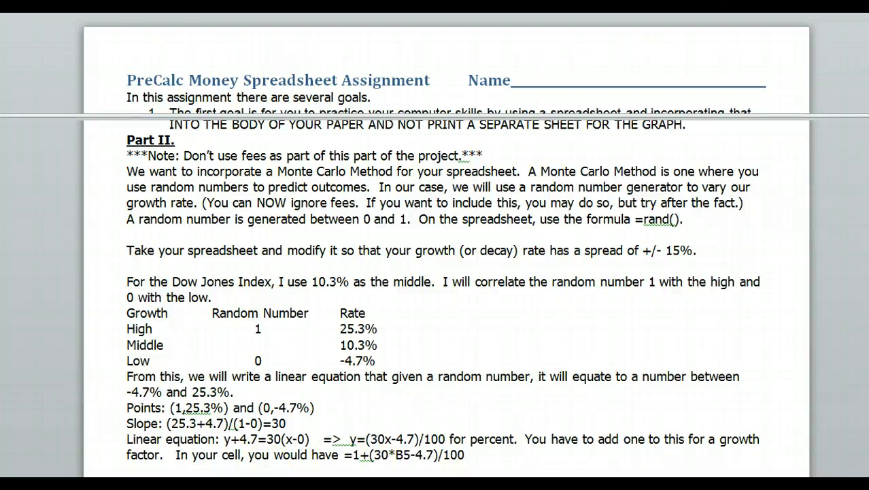
Go back from the assignment's Part II to the Excel sheet with the Year 0–8 table.
key(alt+Tab)
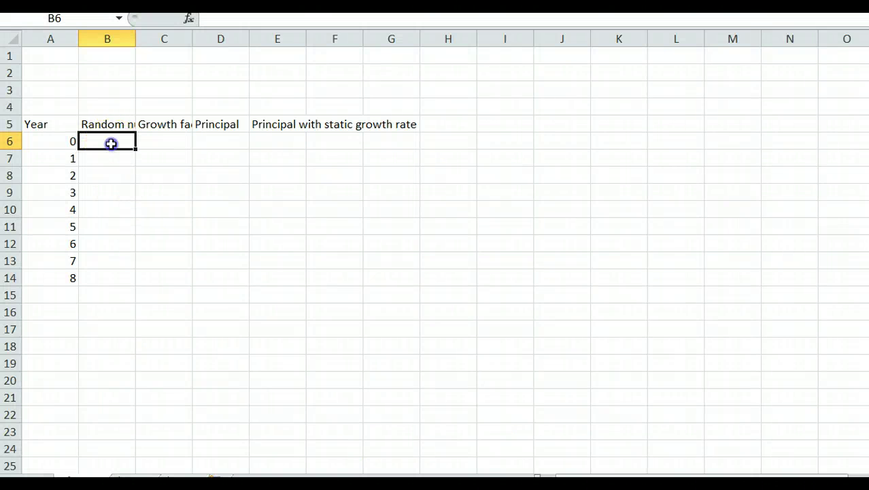
Fill =RAND() down the Random number column B6:B14 and show formulas to verify.
text(=r)
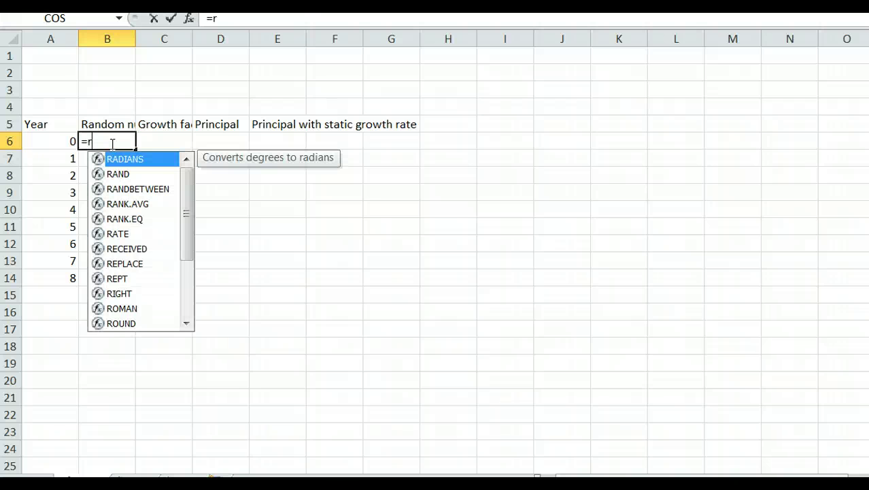
text(and())
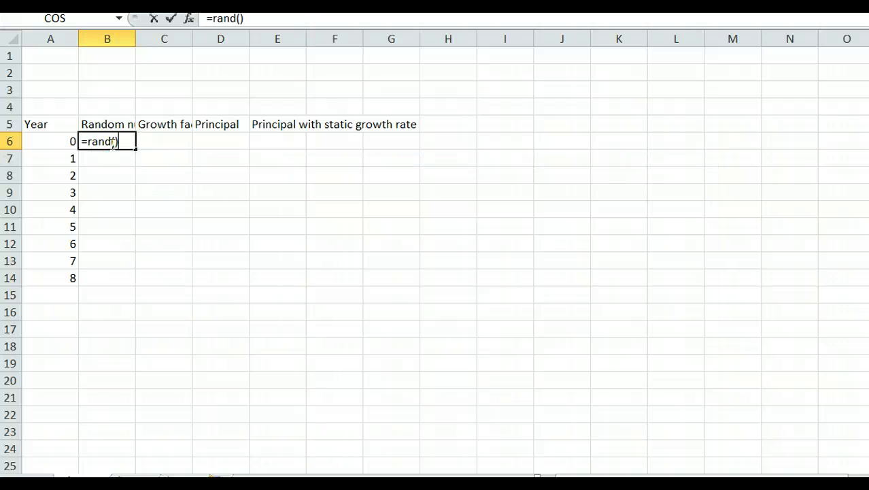
key(Return)
click(111, 144)
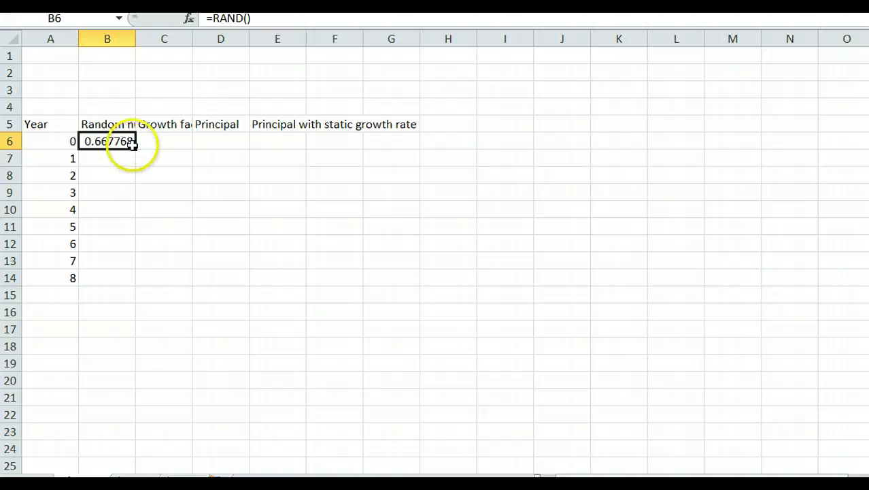
drag(135, 149, 136, 280)
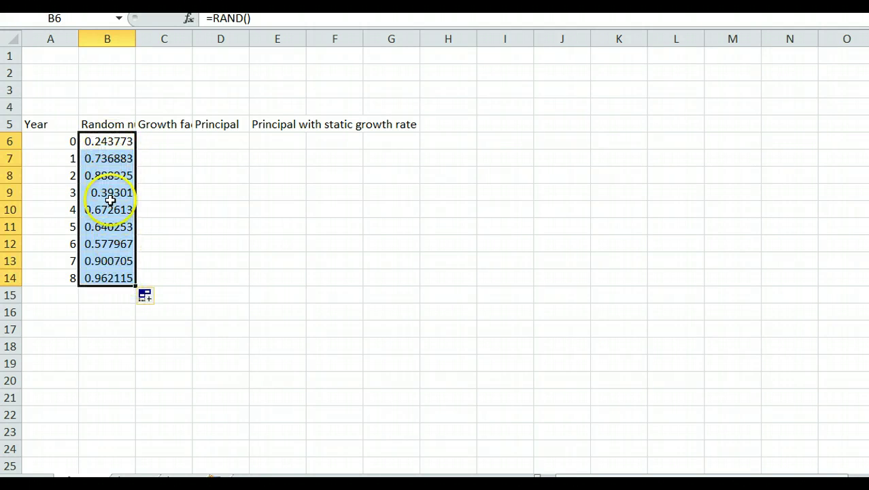
click(110, 220)
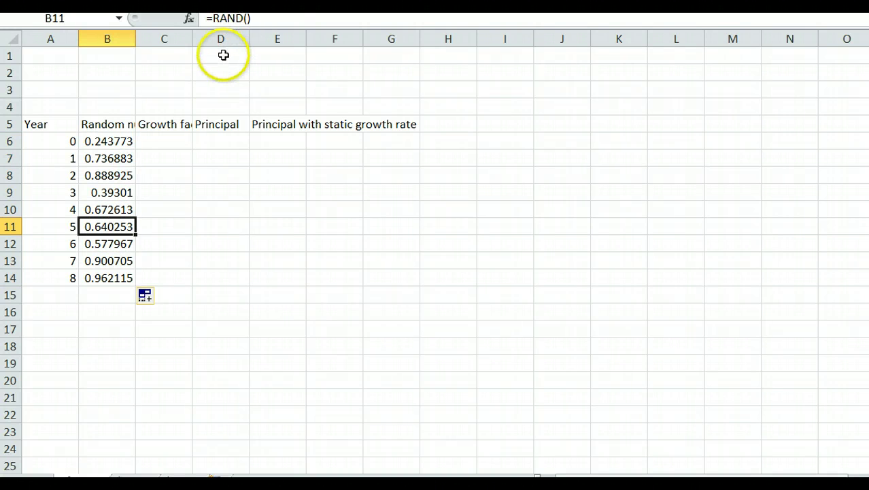
key(ctrl+grave)
key(ctrl+grave)
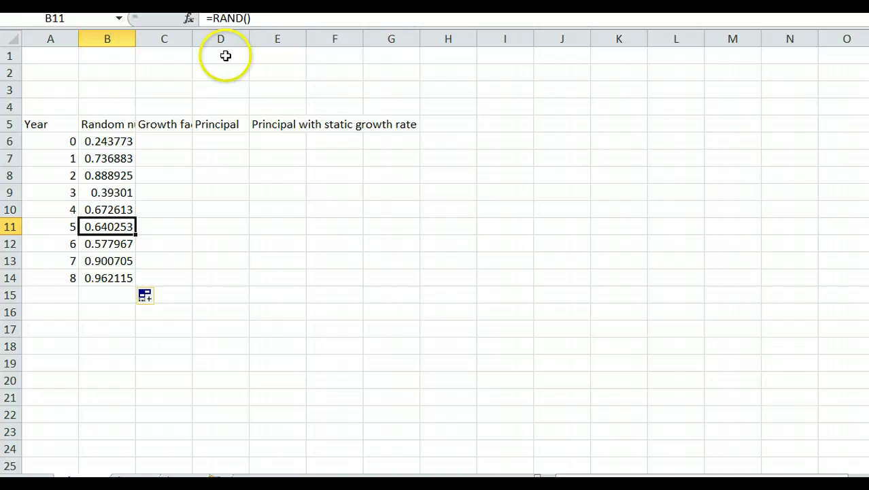
Begin the growth-factor formula in Growth factor cell C6.
click(159, 142)
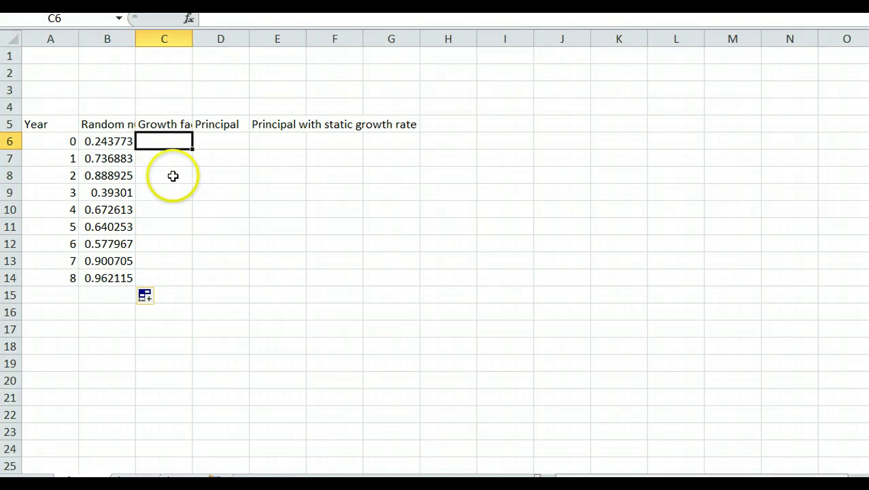
text(=1+)
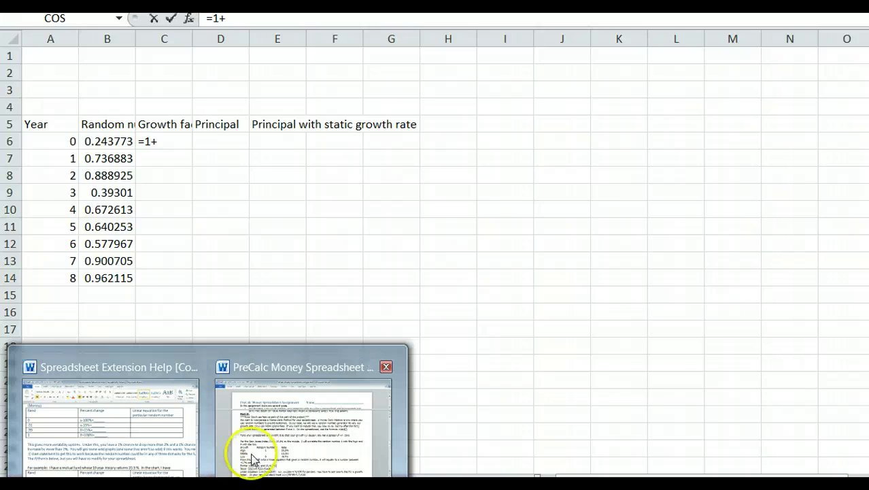
Check the linear growth equation in Word and complete C6 as =1+(0.3*B6-0.047).
click(252, 456)
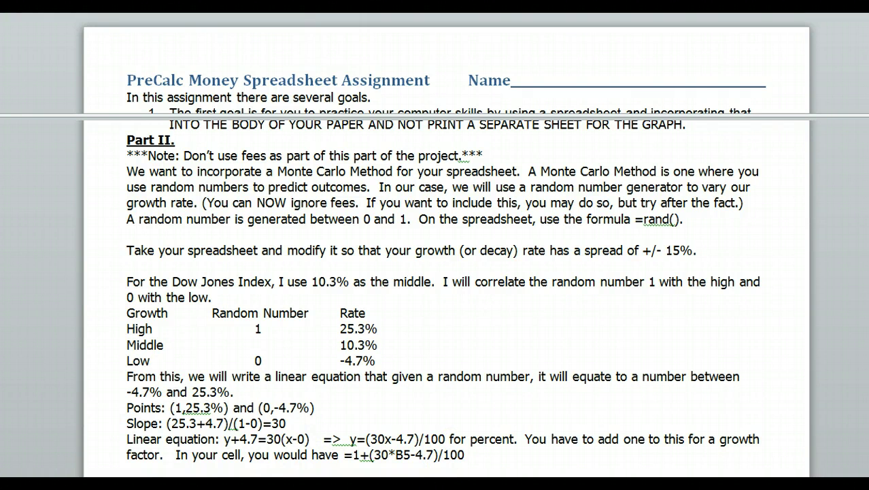
click(34, 481)
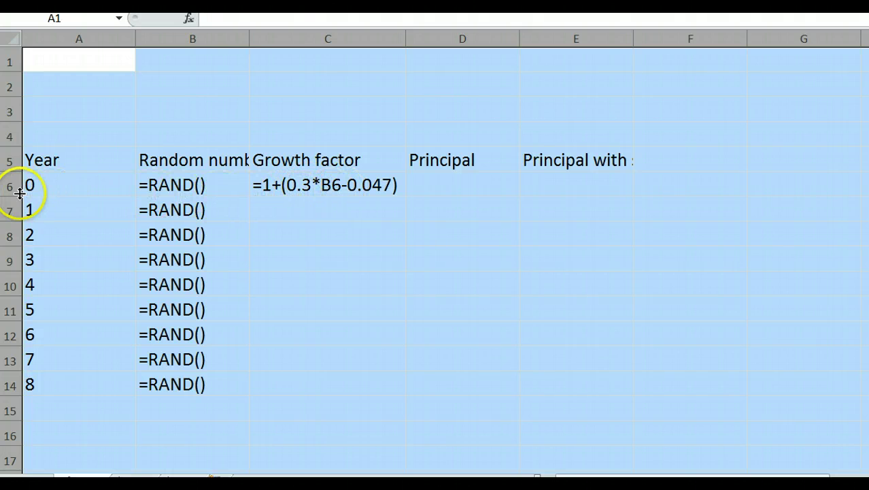
Copy the C6 growth-factor formula down to C14 and recalculate, giving factors 0.97967 to 1.21627.
double_click(345, 185)
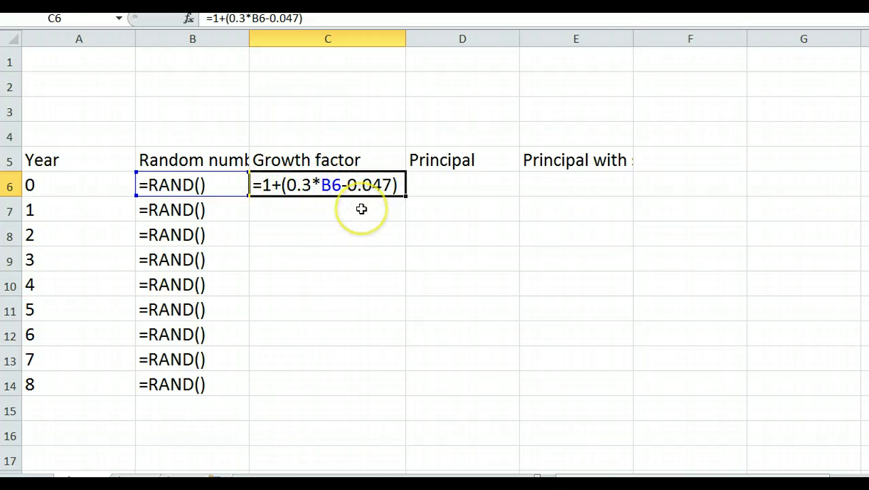
key(Escape)
key(ctrl+grave)
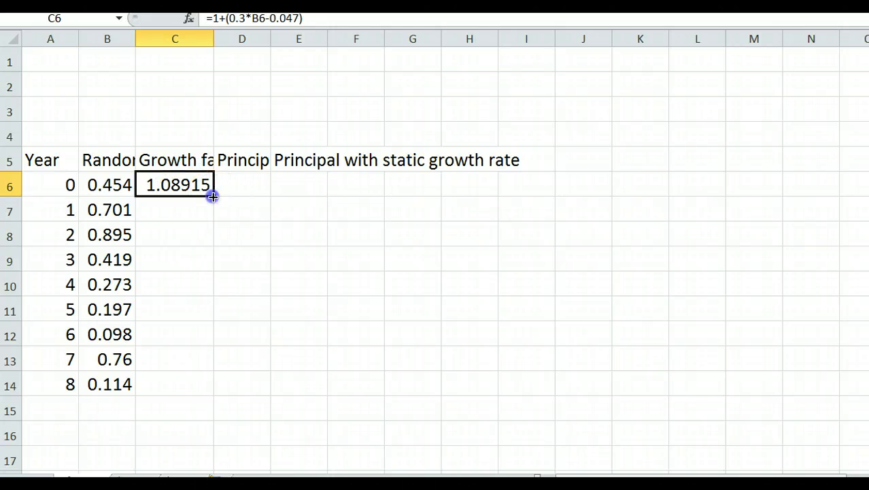
drag(212, 196, 210, 399)
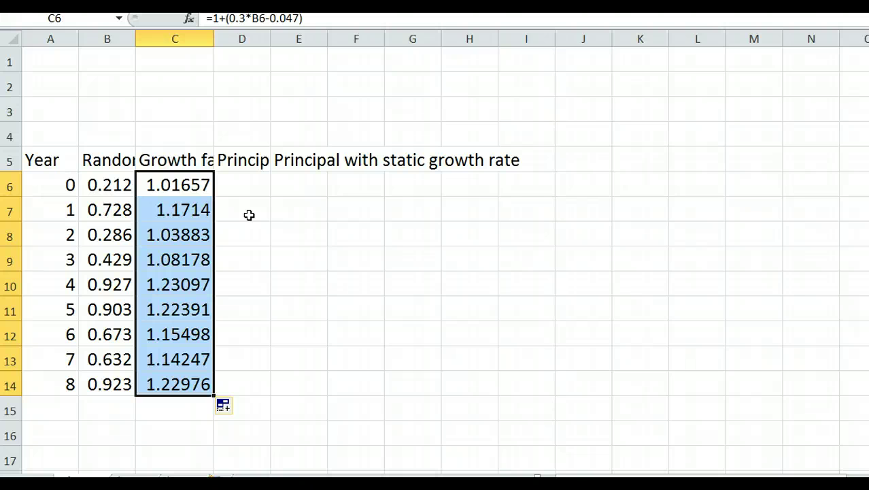
key(F9)
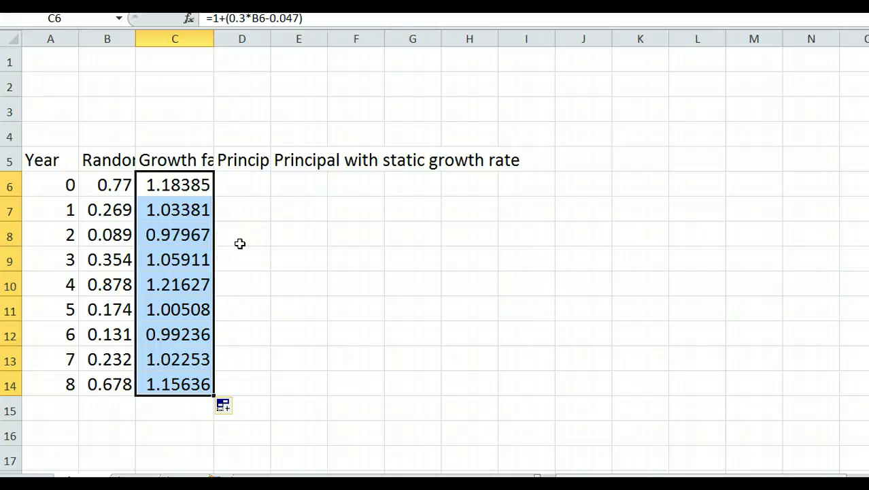
Recalculate the random values from empty cell F10 and select E6 under the static-growth heading.
click(357, 294)
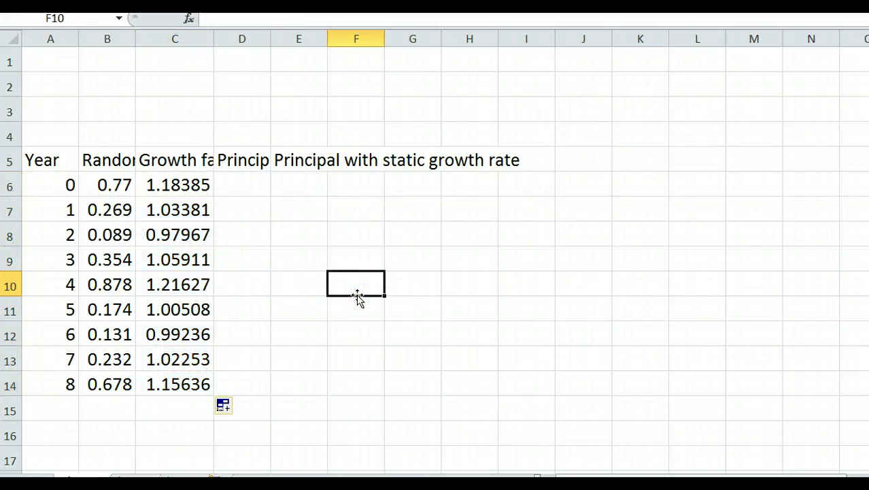
double_click(358, 296)
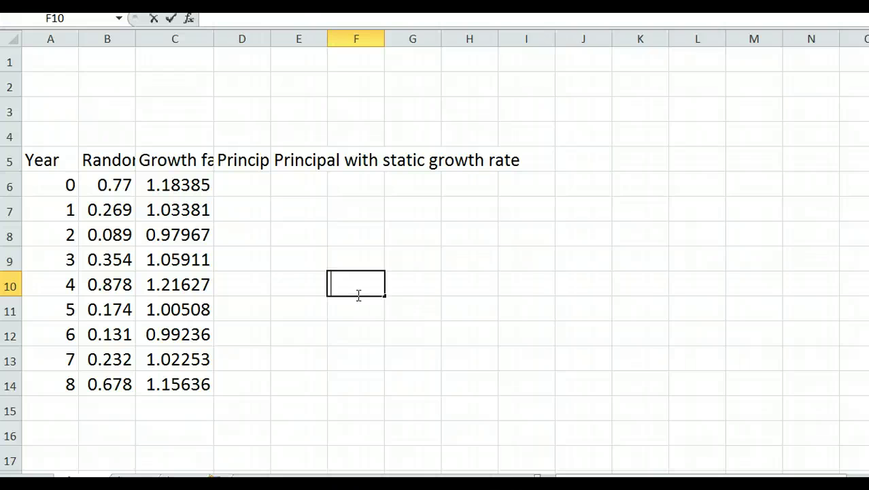
key(Return)
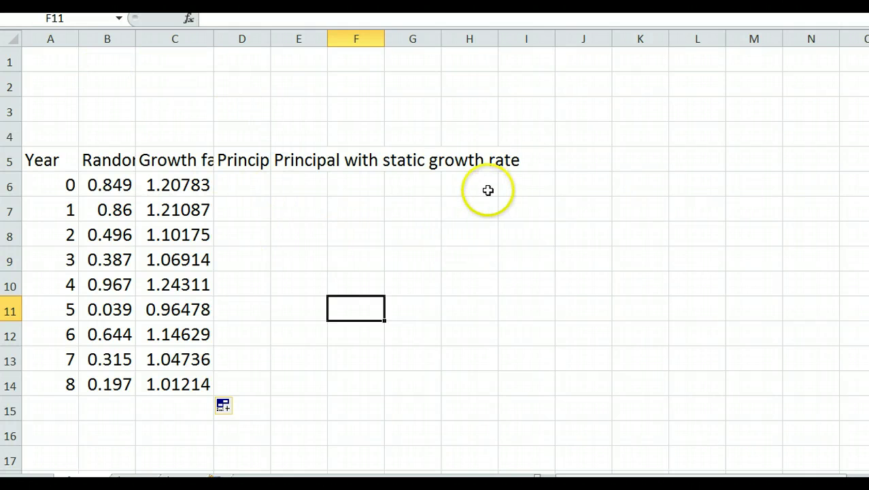
click(291, 176)
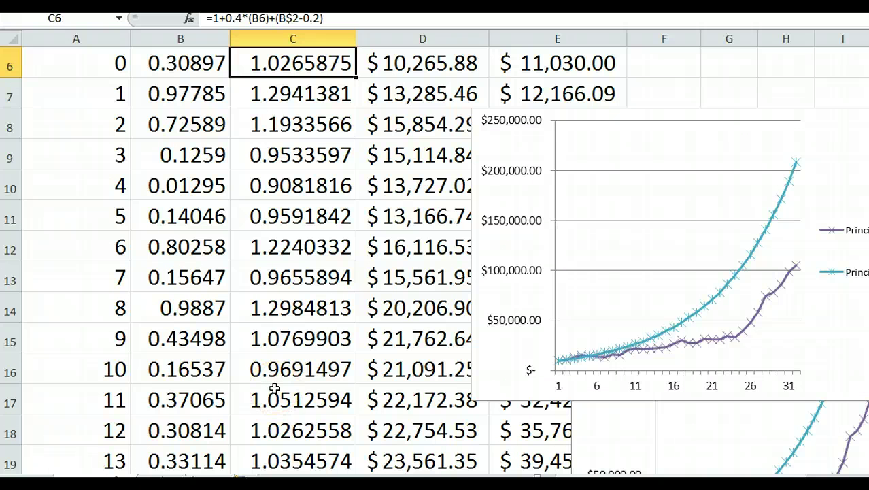
Recalculate RAND() nine times, ending with random growth near $135,000 versus static near $210,000.
key(F9)
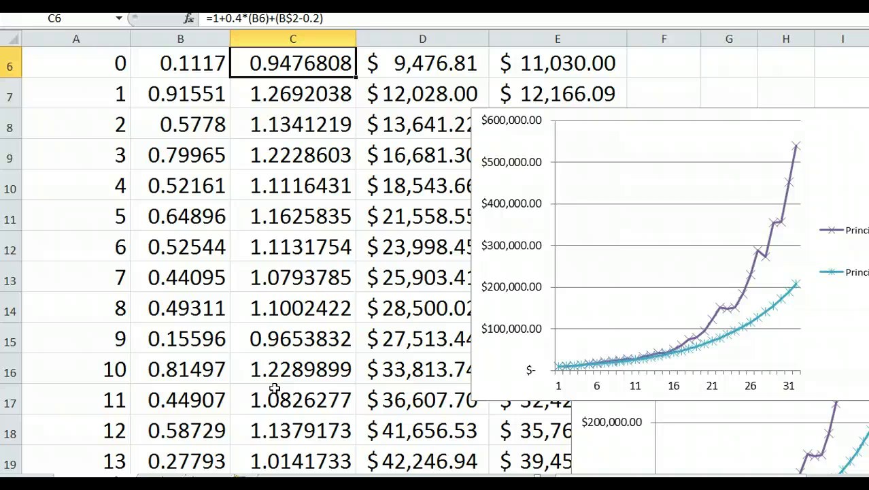
key(F9)
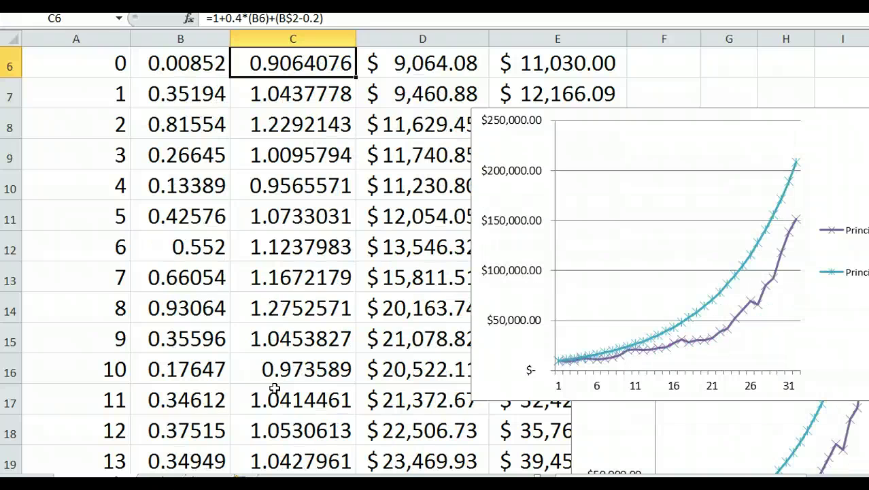
key(F9)
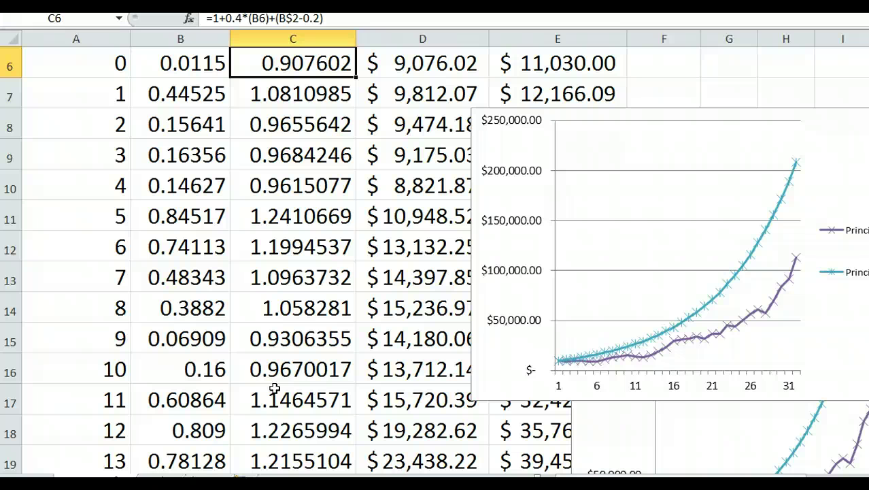
key(F9)
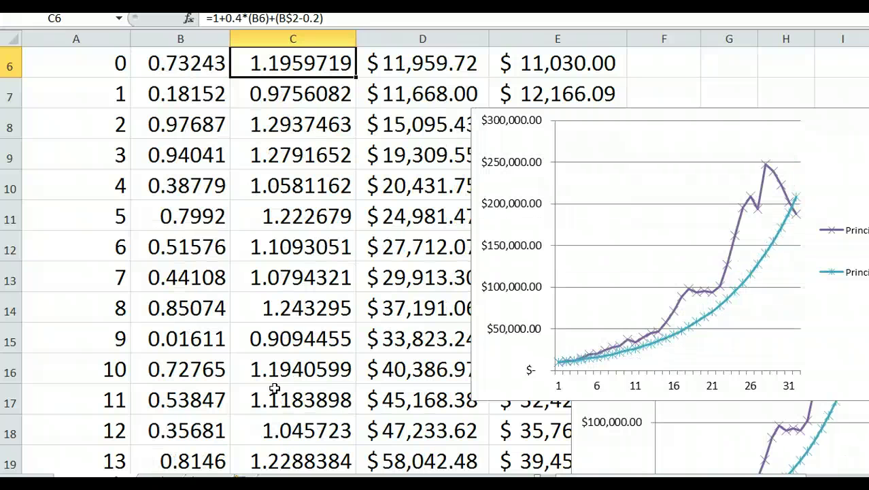
key(F9)
key(F9)
key(F9)
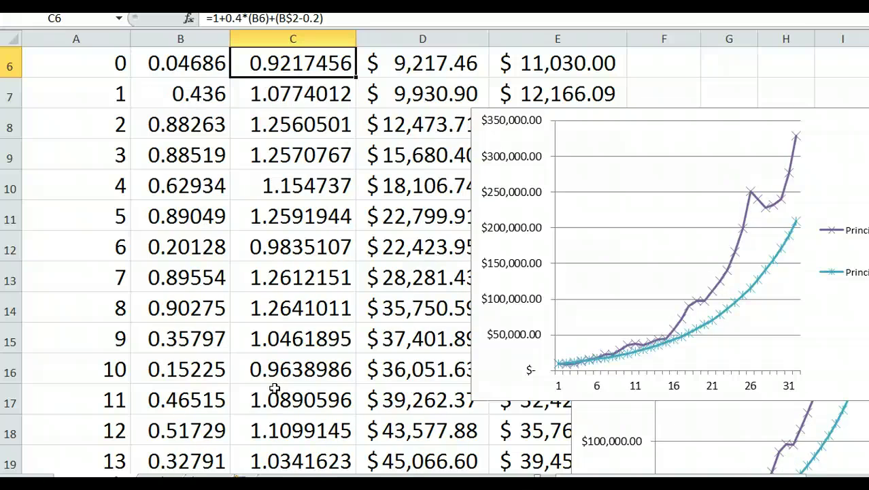
key(F9)
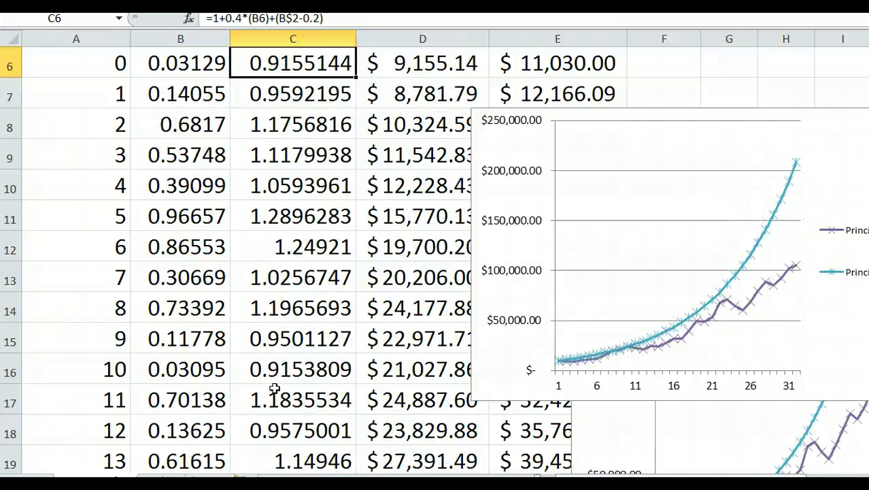
key(F9)
key(F9)
key(F9)
key(F9)
key(F9)
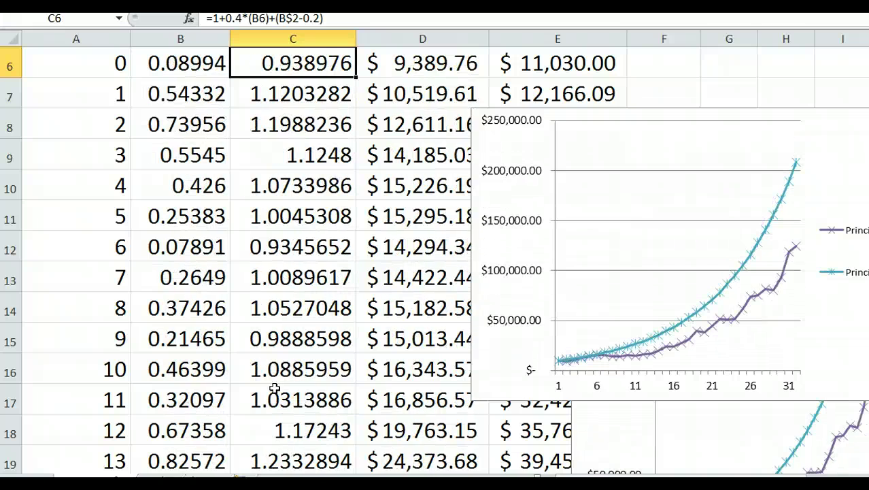
key(F9)
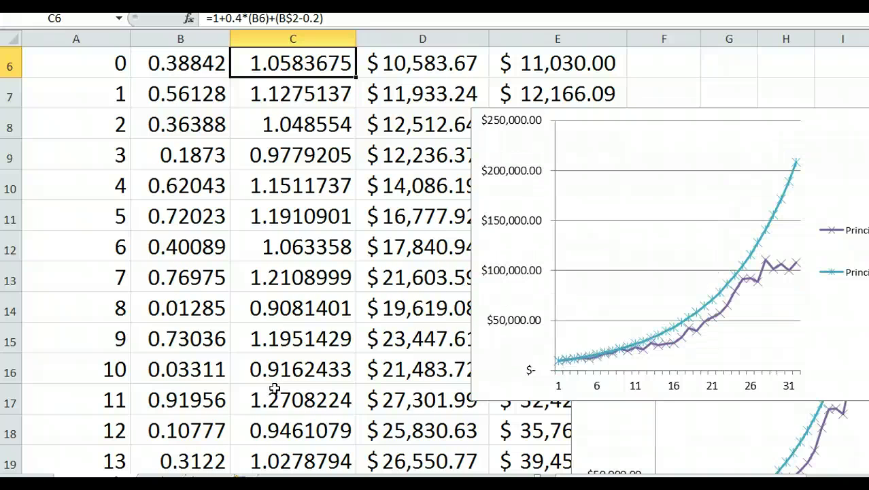
key(F9)
key(F9)
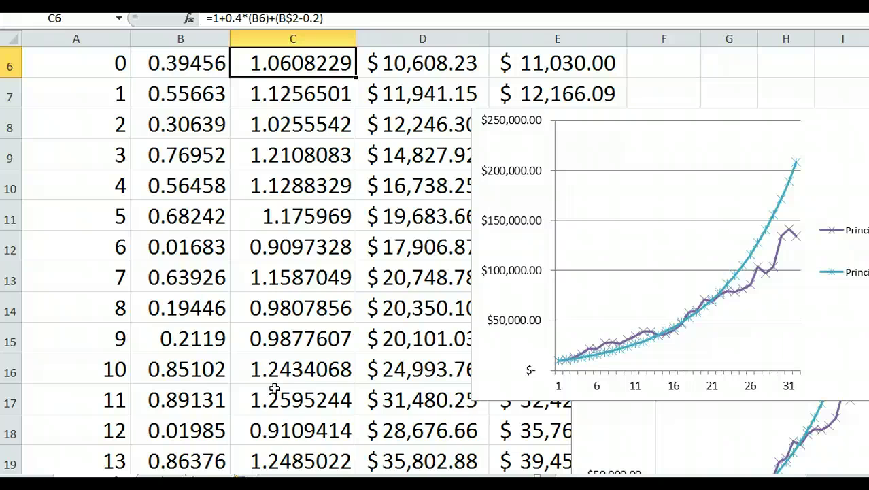